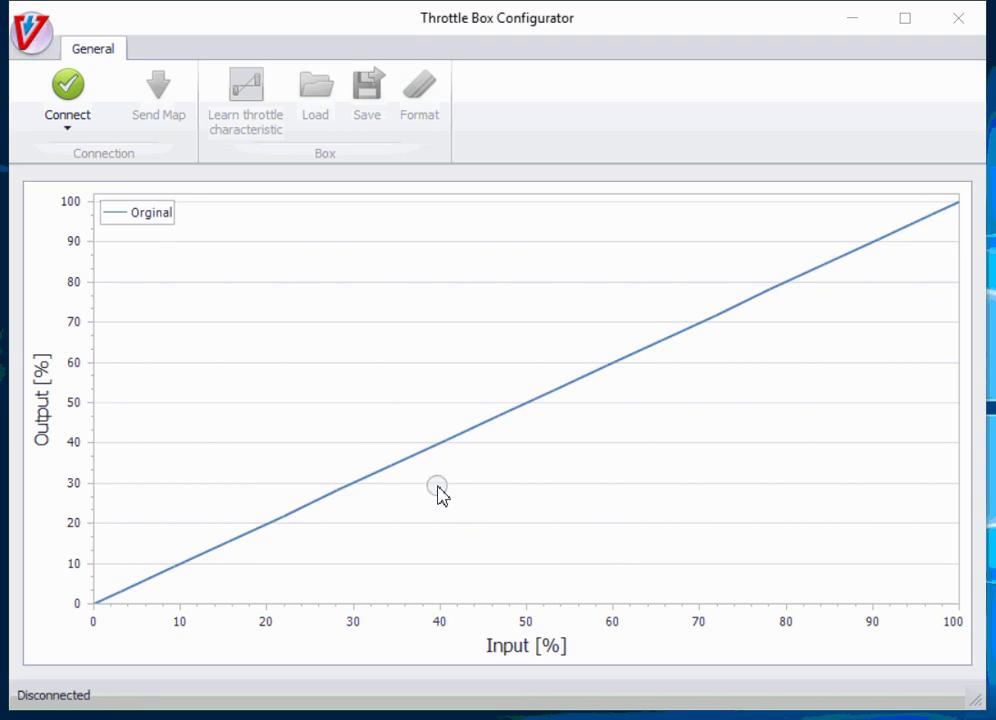
- Connect to the throttle box on port COM5 from the connection port list
left_click(67, 114)
left_click(67, 158)
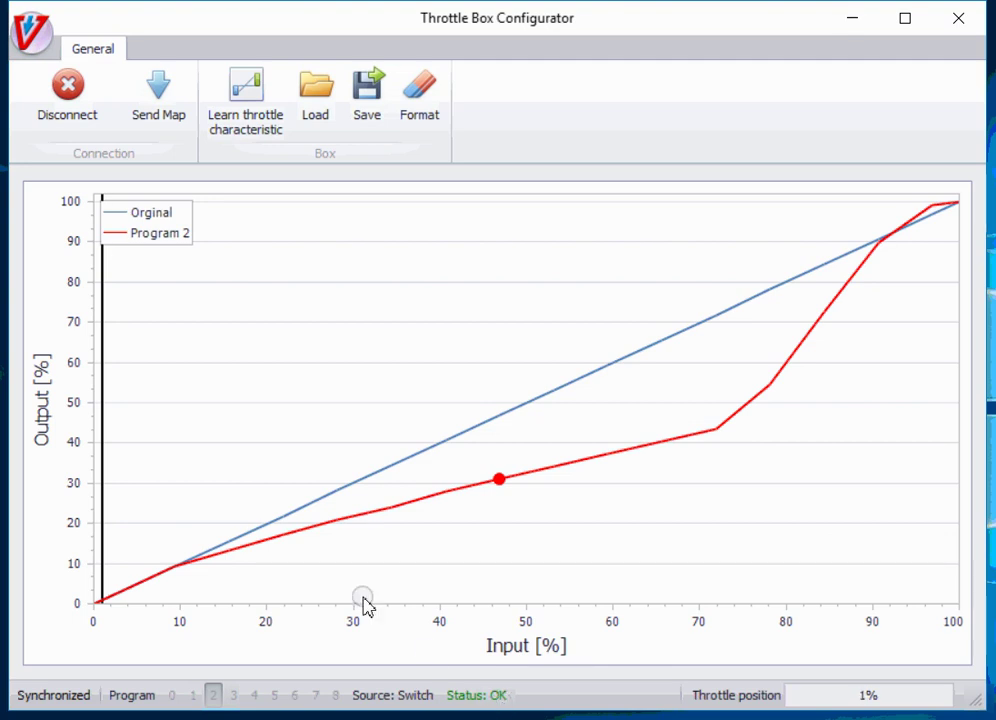
- Learn the no-throttle and full-throttle positions, storing full throttle at 2.46 V and 4.80 V
left_click(250, 92)
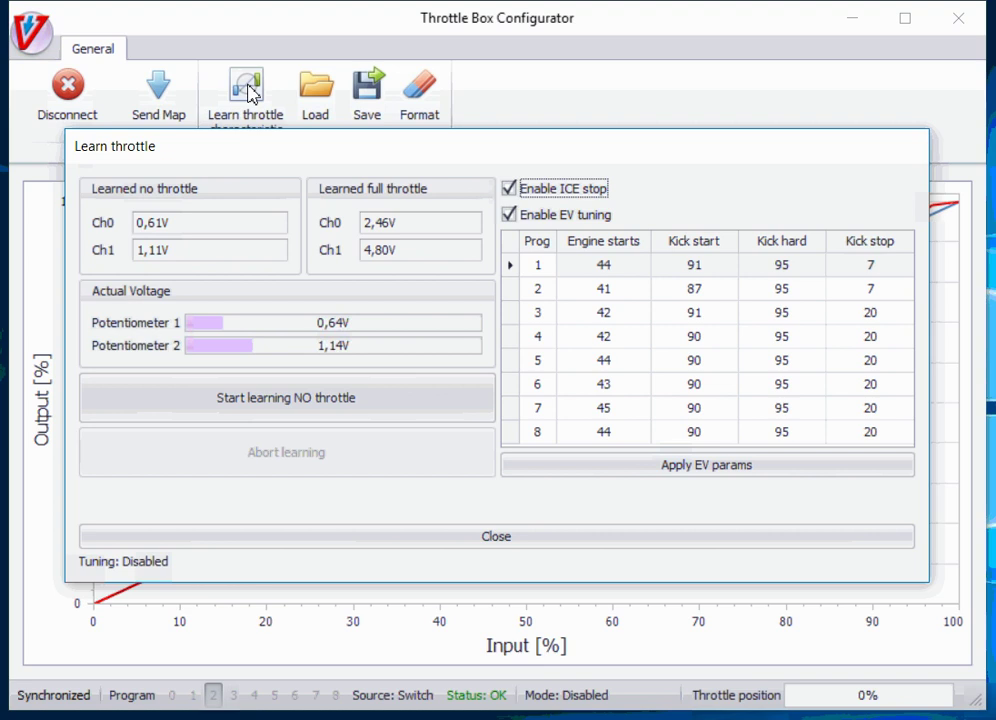
left_click(304, 399)
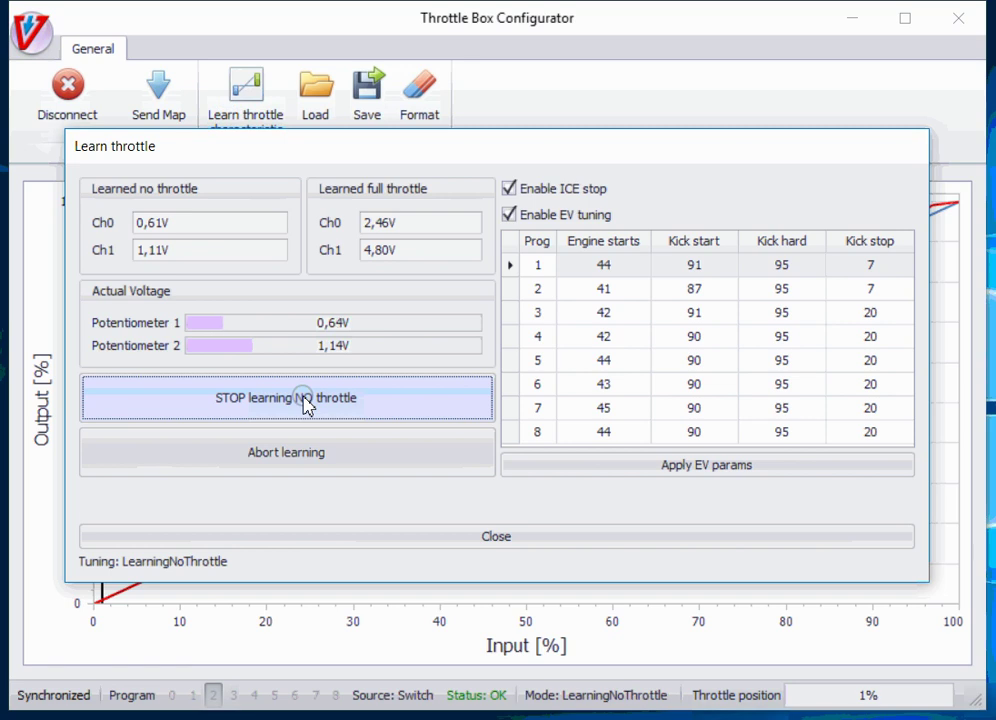
left_click(304, 399)
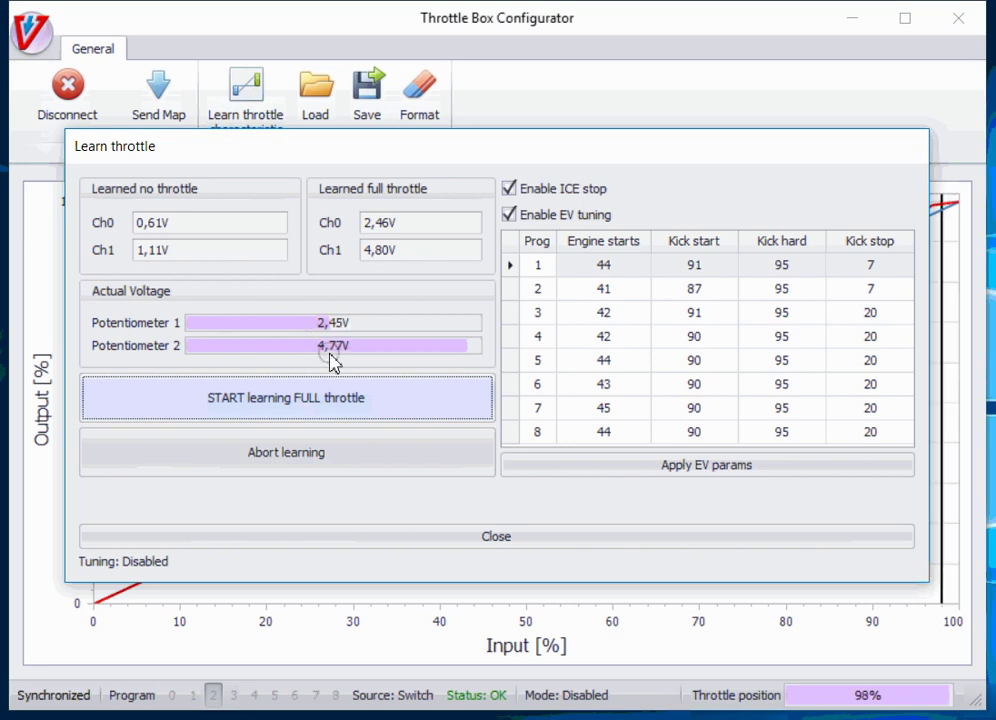
left_click(326, 416)
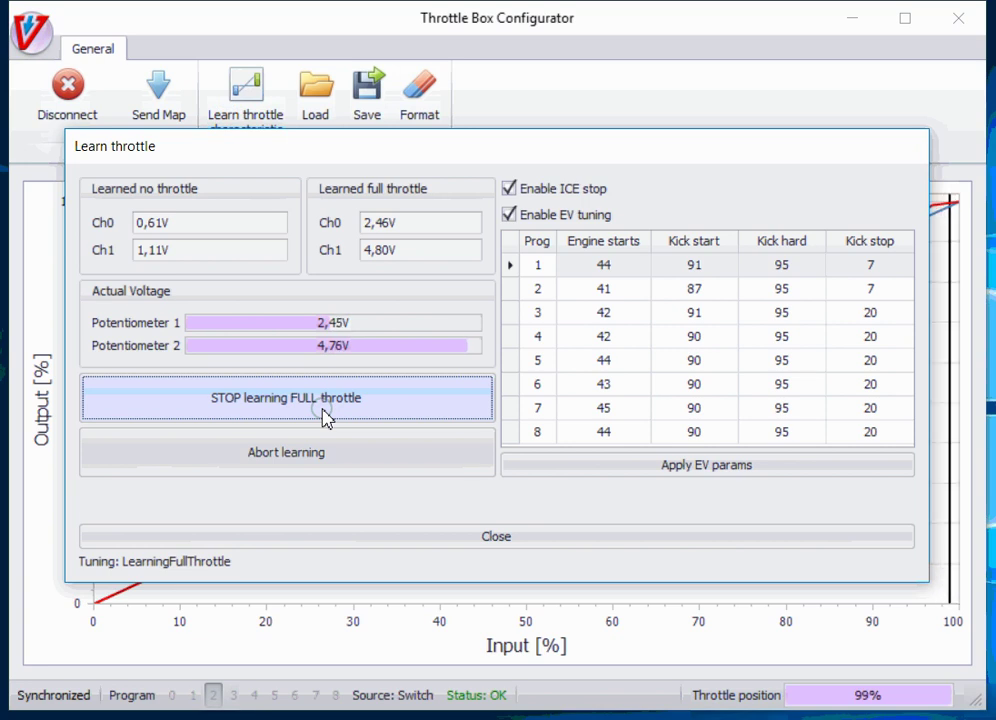
left_click(323, 417)
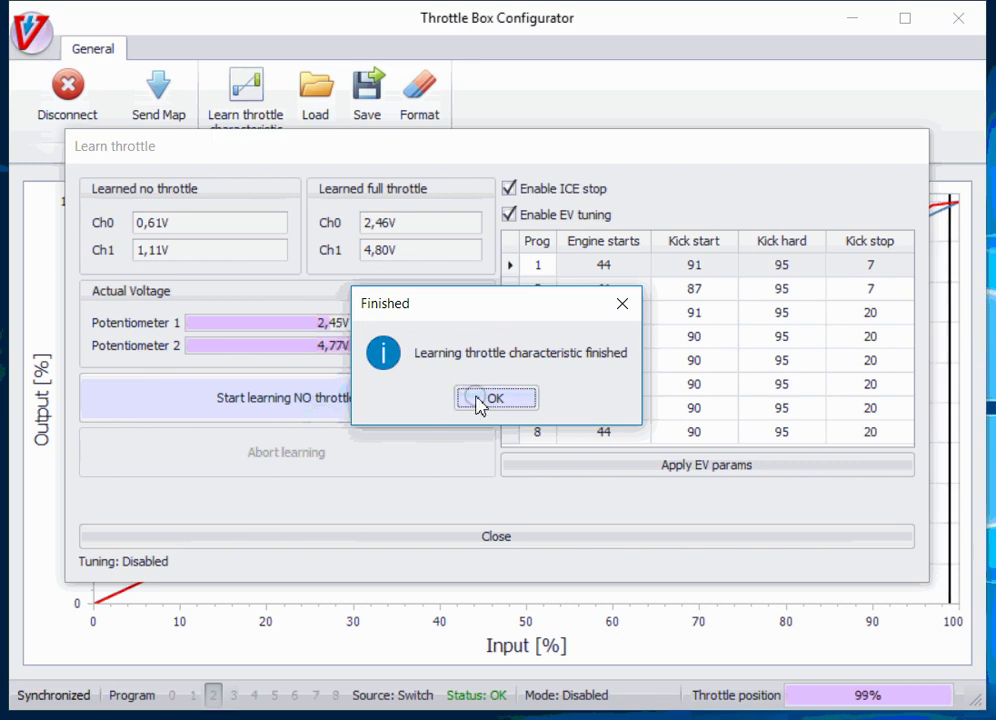
- Dismiss the learning message, apply the EV parameters, confirm Params sent, then select program 2's row
left_click(478, 398)
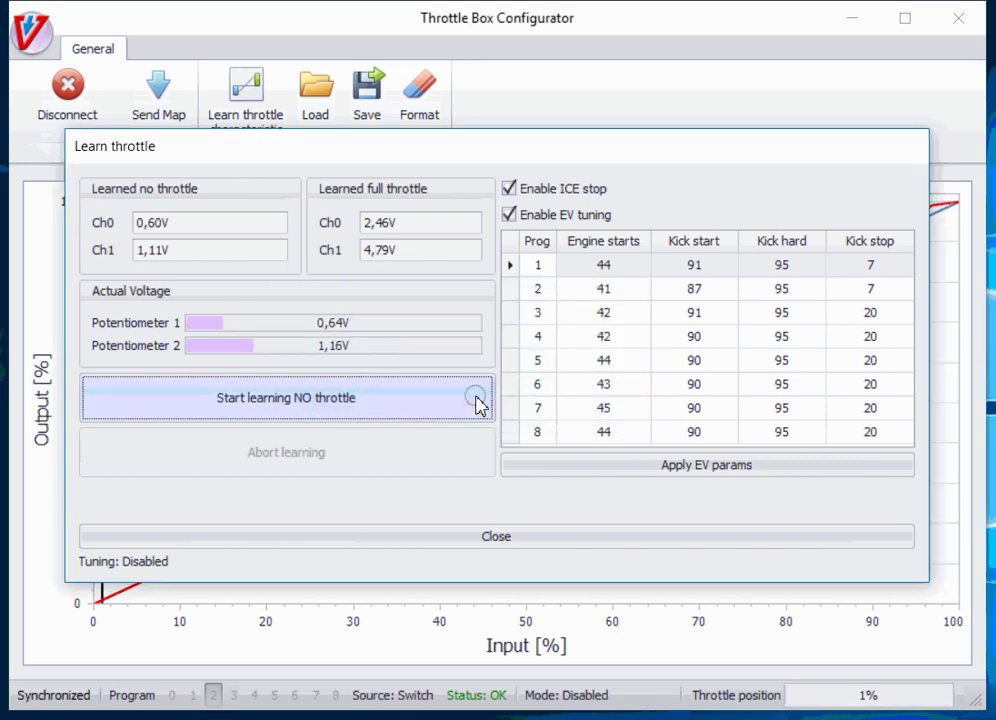
left_click(697, 470)
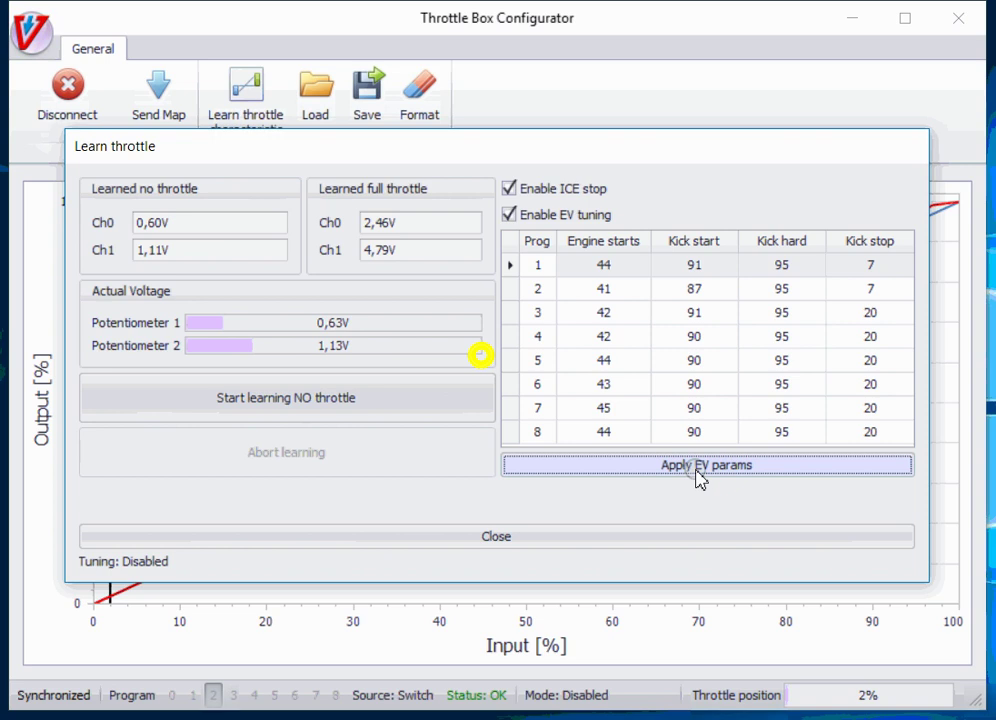
left_click(501, 383)
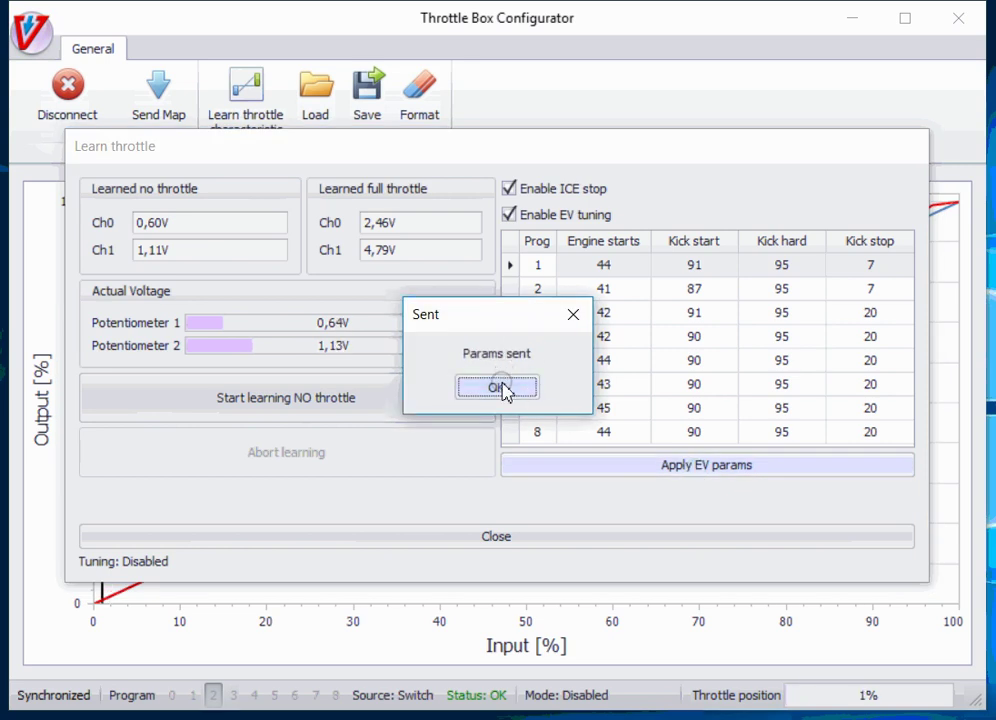
left_click(502, 384)
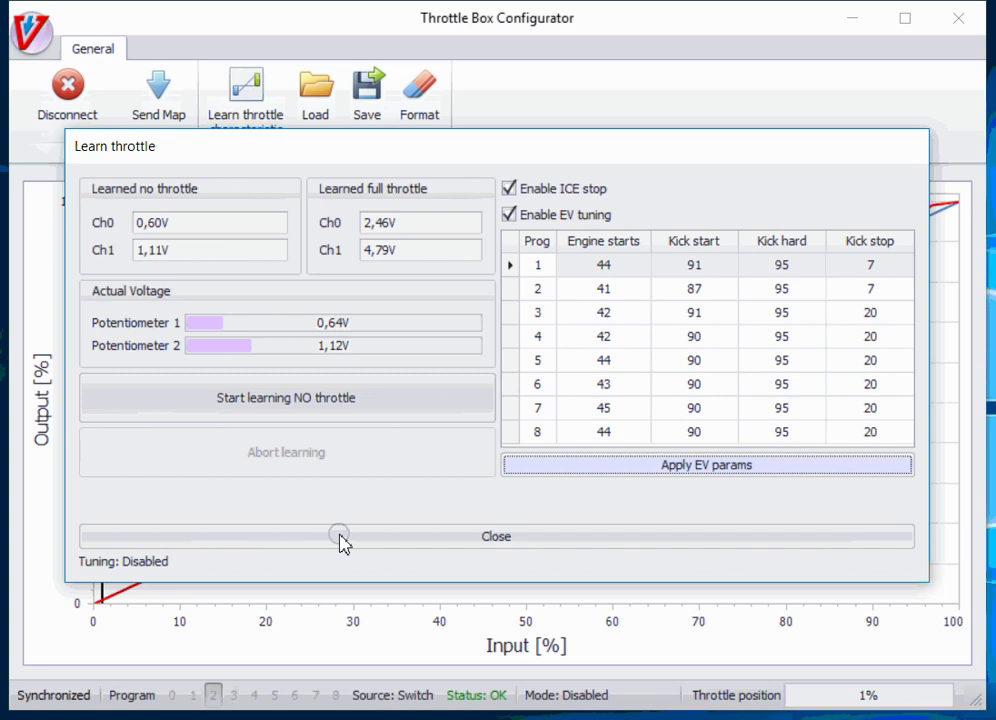
left_click(512, 289)
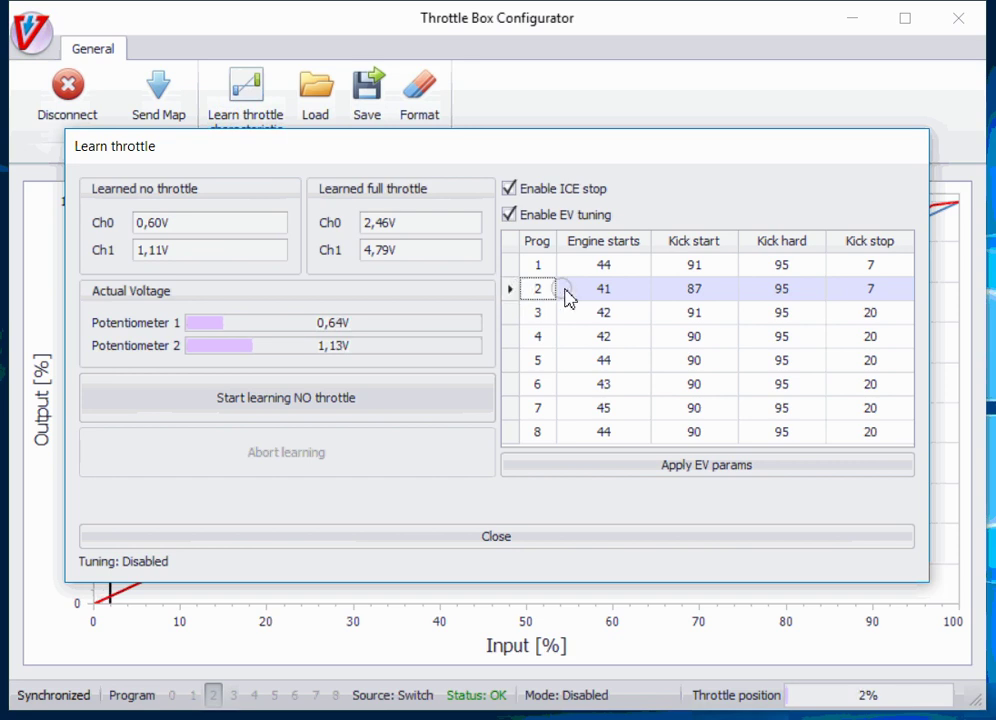
- Put program 2's Engine starts cell, value 41, into edit mode
left_click(612, 289)
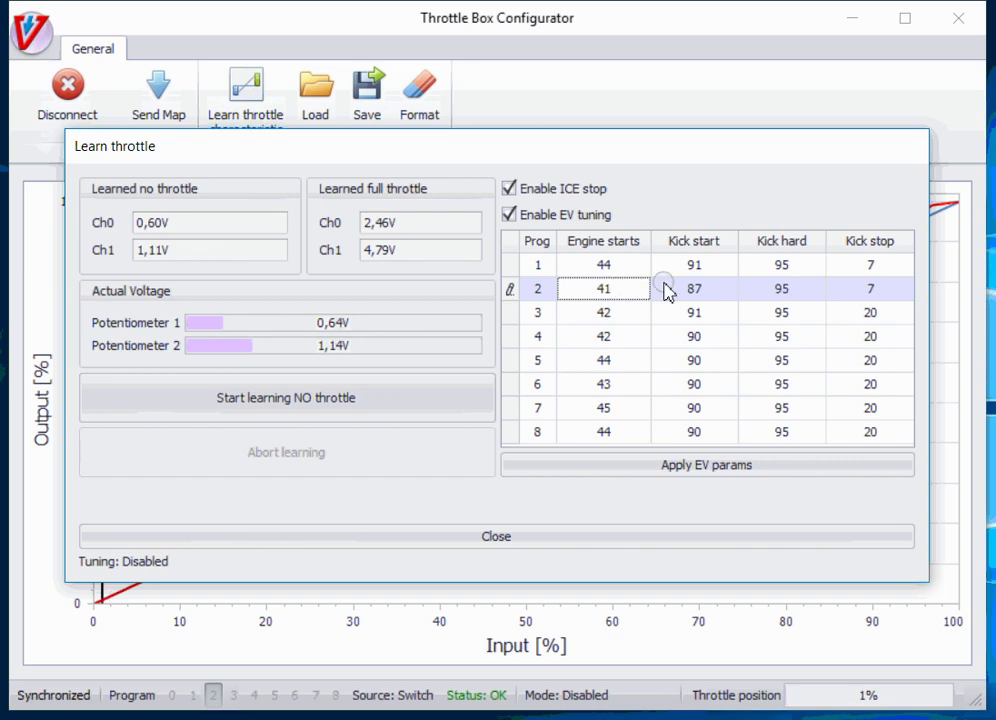
- Review program 2's Kick start (87) and Kick hard (95) cells, leaving both unchanged
left_click(709, 289)
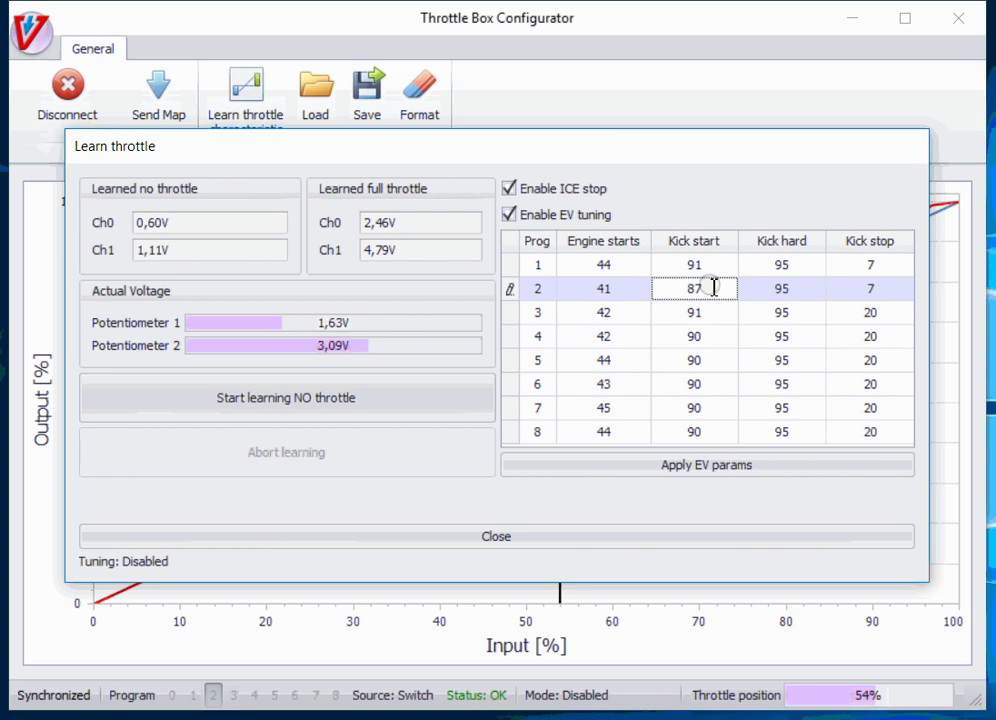
left_click(803, 288)
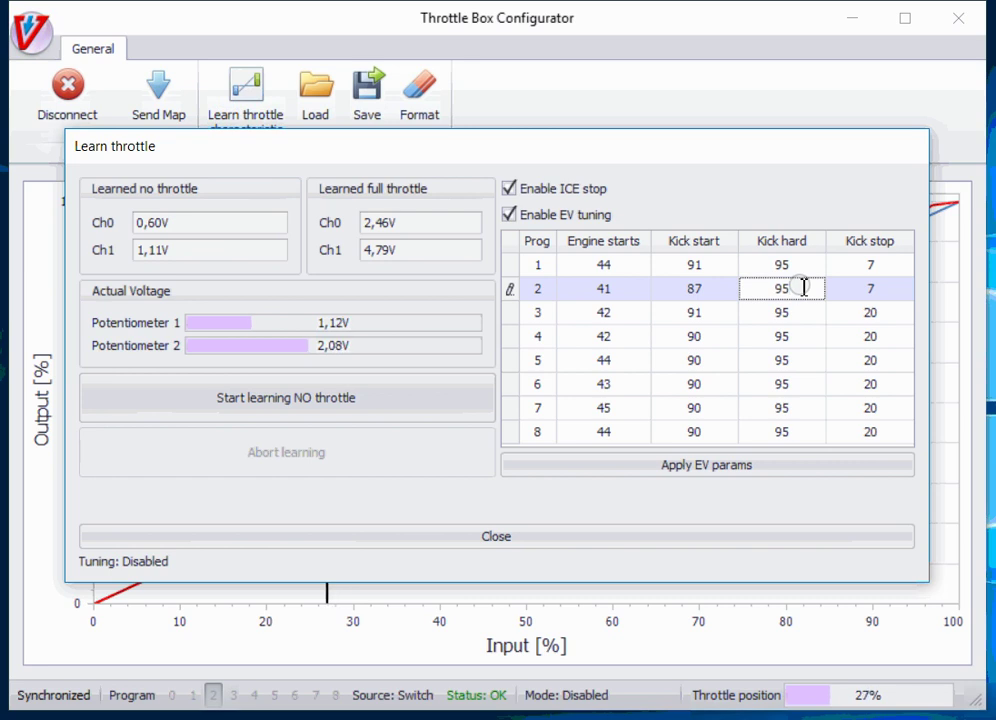
- Put program 2's Kick stop cell into edit mode, leaving it at 7
left_click(868, 287)
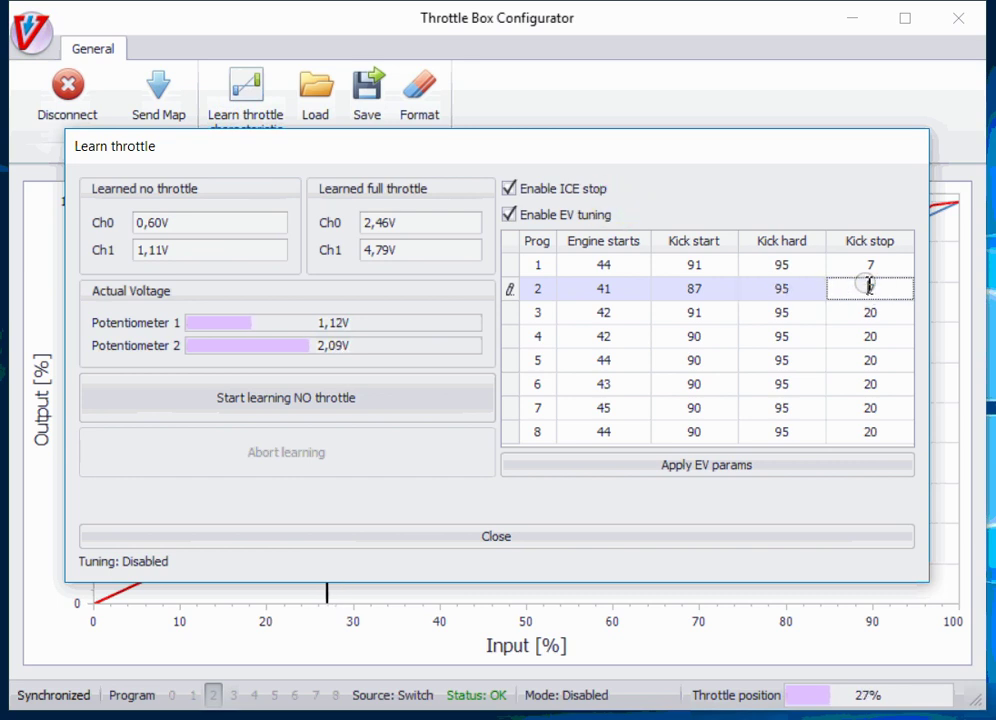
left_click(868, 285)
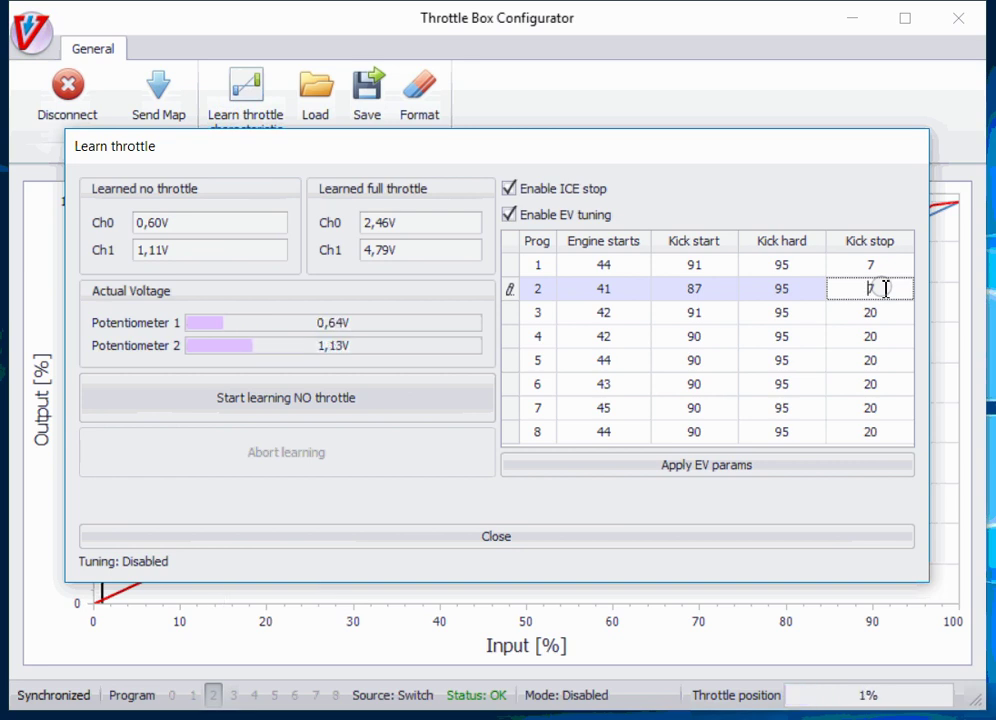
- Close the throttle learning window, reopen it, and close it again, ending on the Program 2 curve
left_click(508, 542)
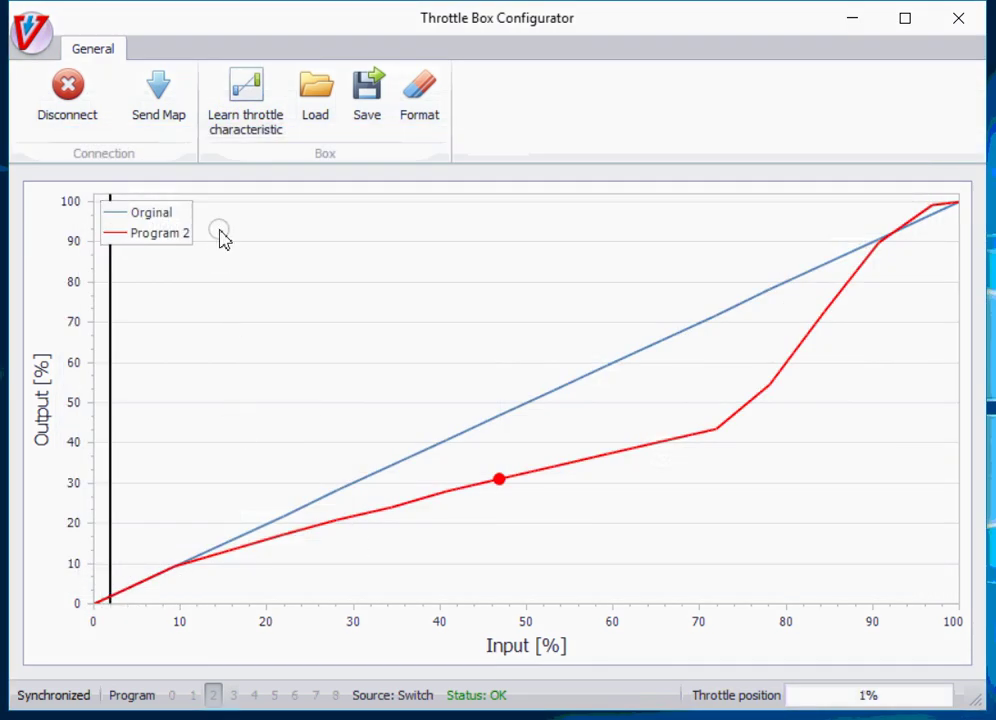
left_click(246, 116)
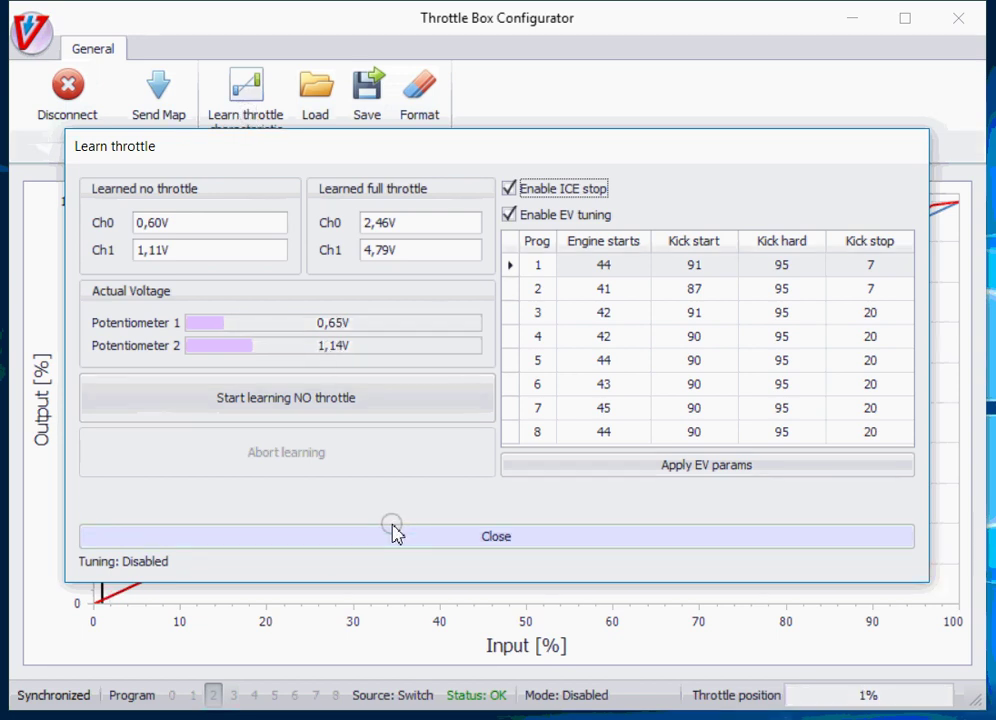
left_click(423, 540)
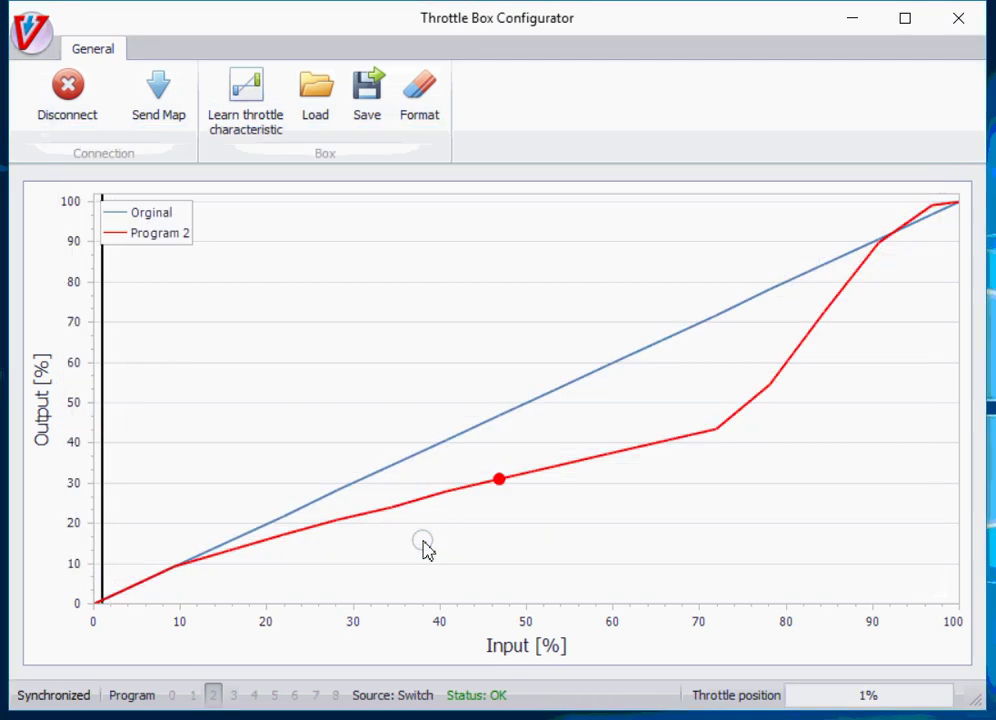